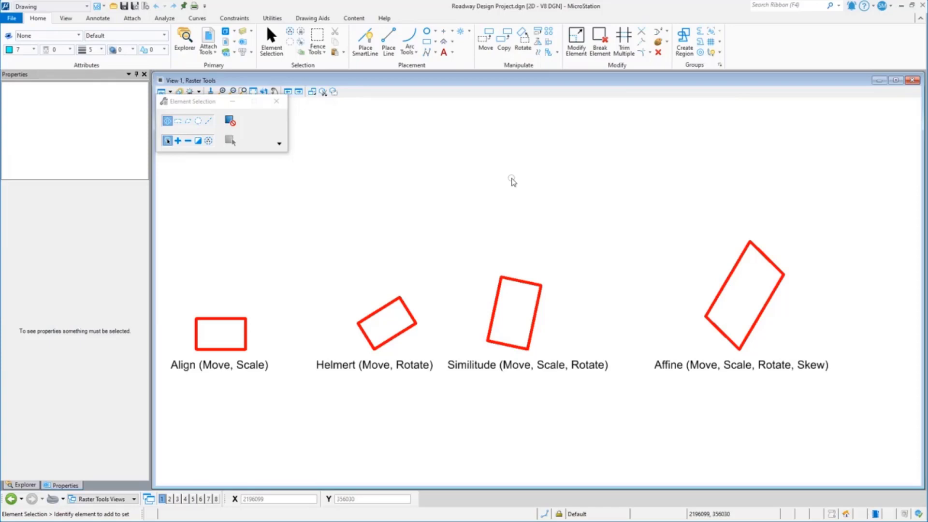
# Step: Open the Raster Manager from Attach Tools and move it away from the rectangles
pyautogui.click(204, 53)
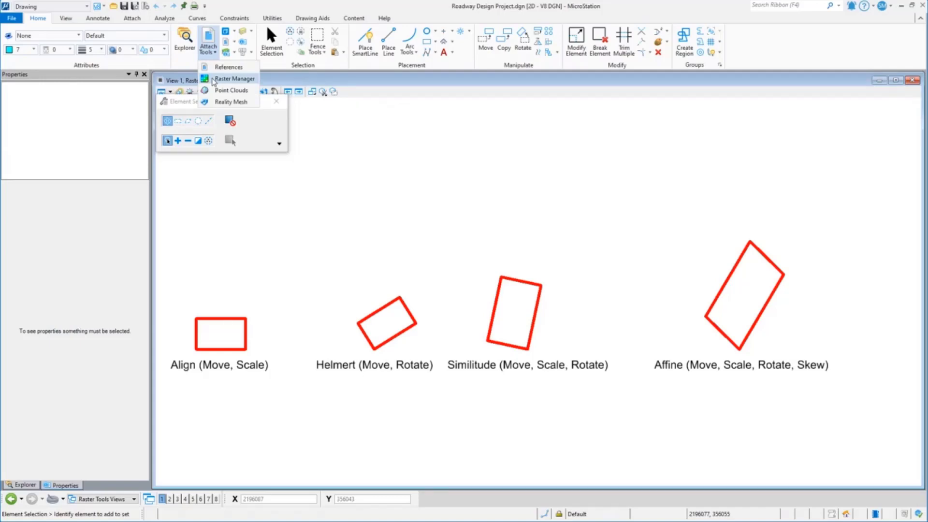
pyautogui.click(227, 79)
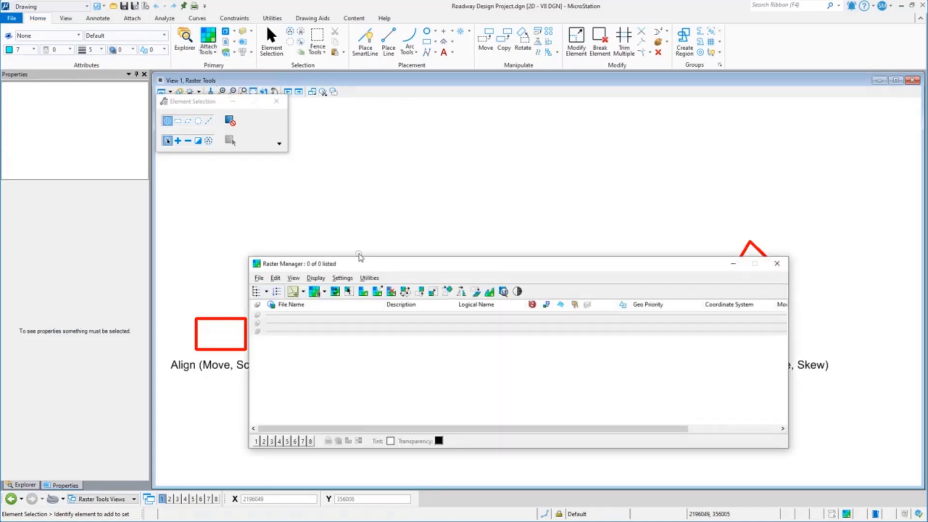
pyautogui.moveTo(352, 258); pyautogui.dragTo(326, 84)
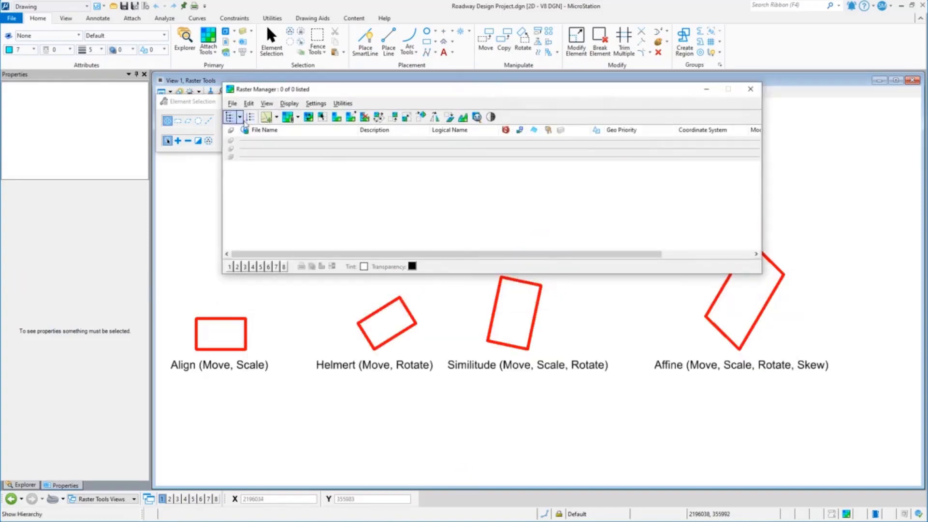
# Step: Browse the Raster Manager's Edit commands and start the raster Move tool
pyautogui.click(249, 104)
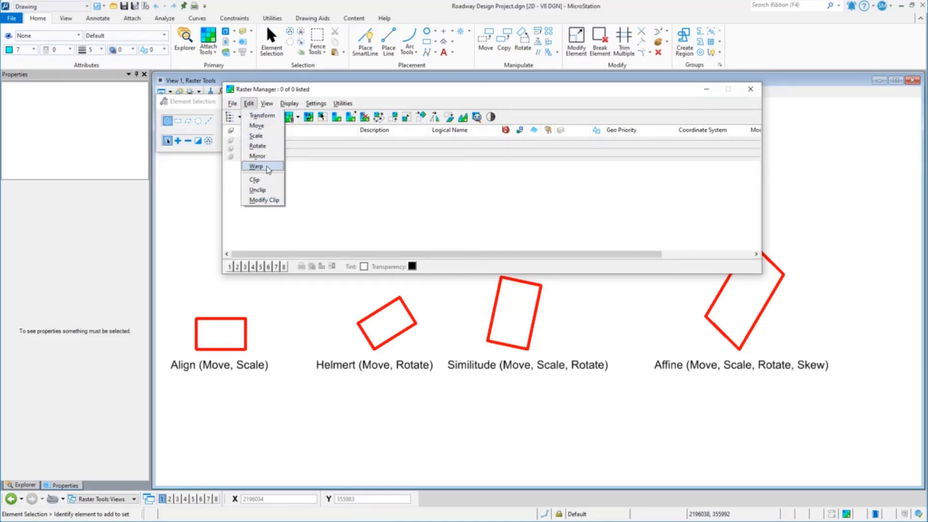
pyautogui.moveTo(316, 103)
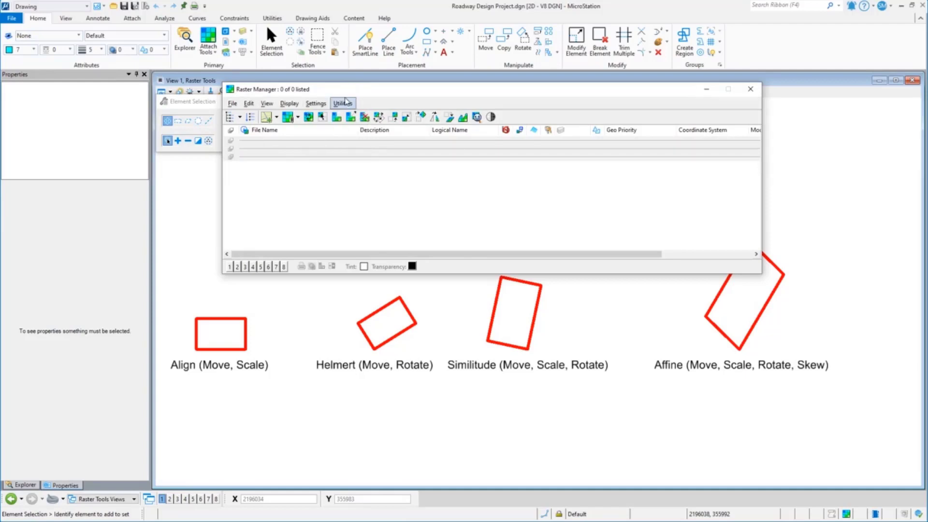
pyautogui.click(394, 117)
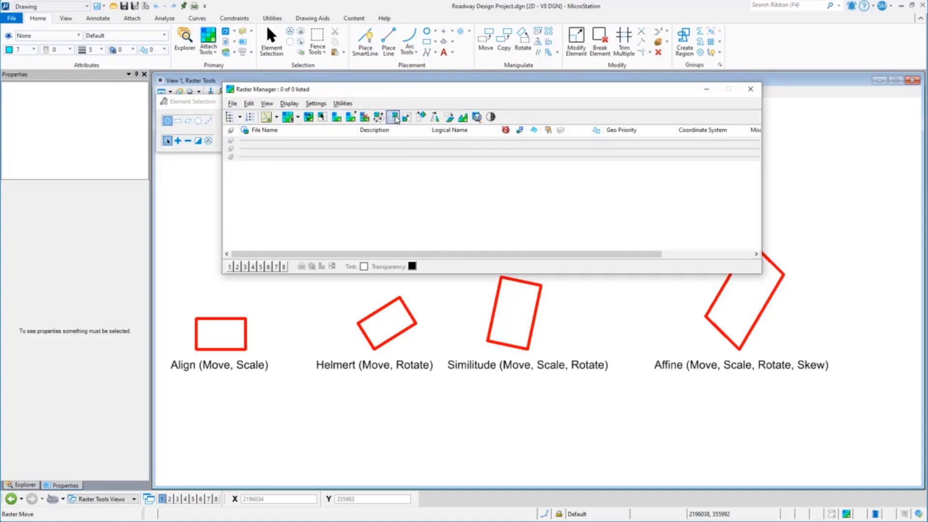
pyautogui.click(249, 103)
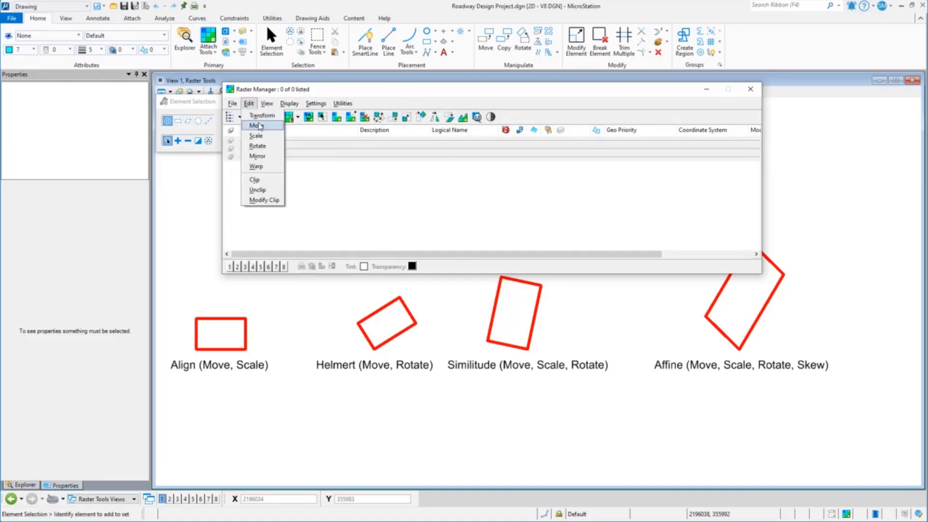
pyautogui.click(342, 104)
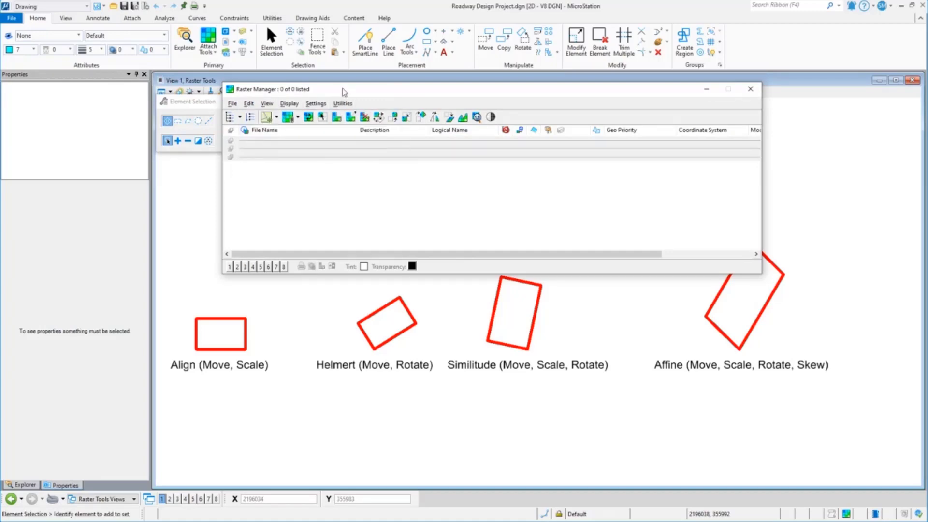
pyautogui.click(249, 104)
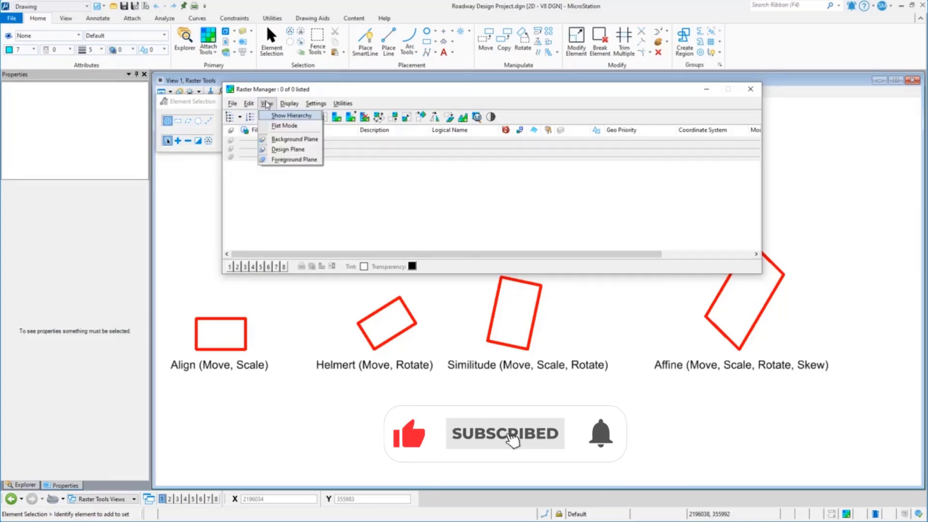
pyautogui.click(416, 92)
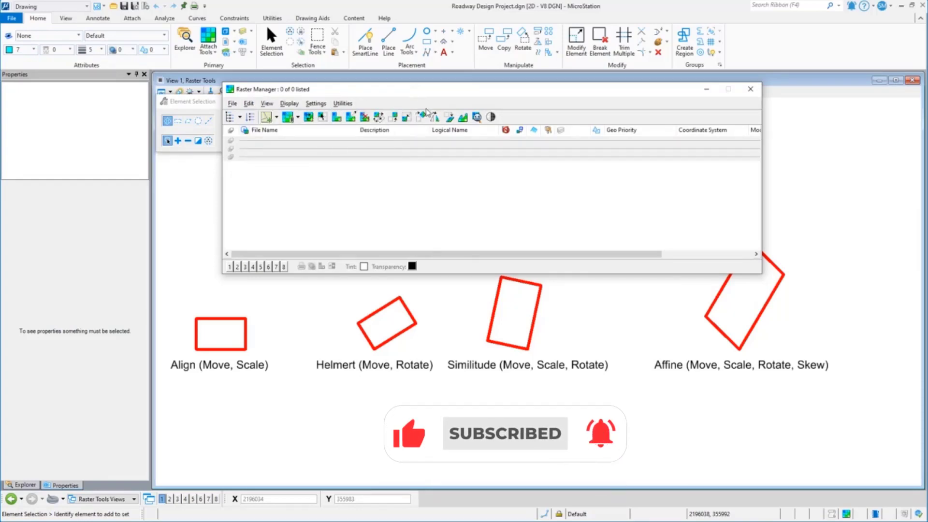
pyautogui.click(250, 104)
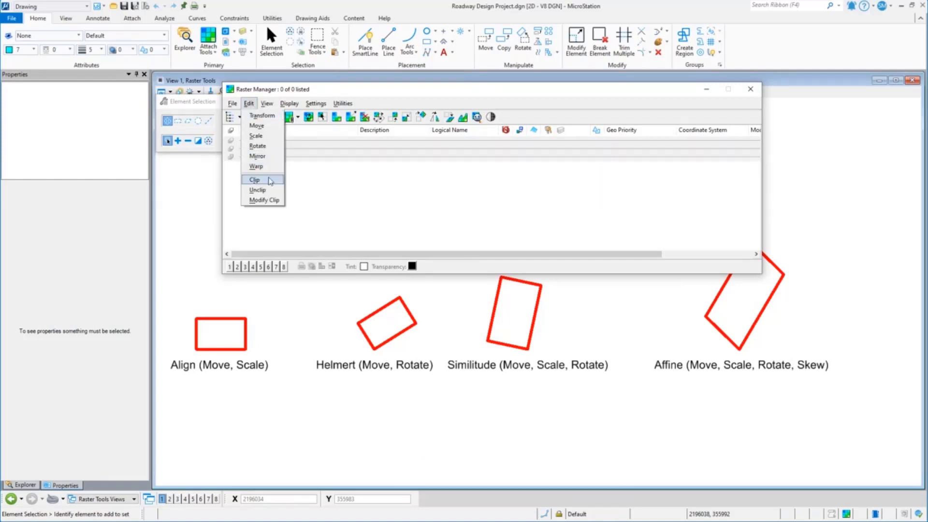
# Step: Start Edit > Transform in Raster Manager and dismiss the Transform Raster options dialog
pyautogui.click(261, 116)
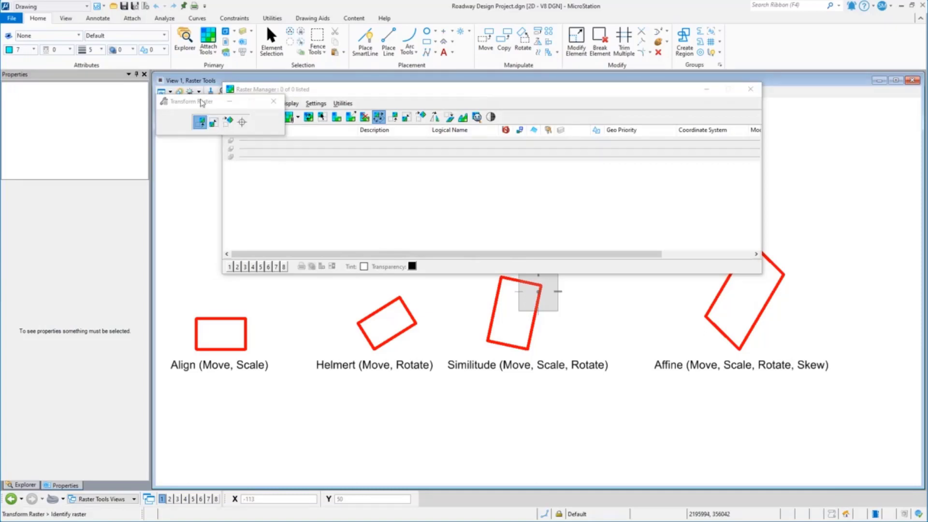
pyautogui.moveTo(200, 102)
pyautogui.mouseDown()
pyautogui.moveTo(253, 181)
pyautogui.moveTo(444, 309)
pyautogui.mouseUp()
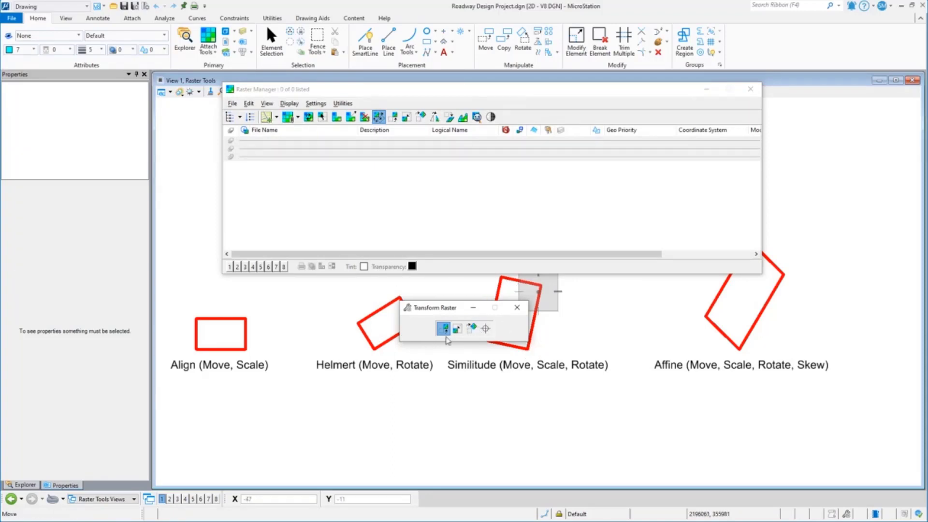
pyautogui.click(518, 308)
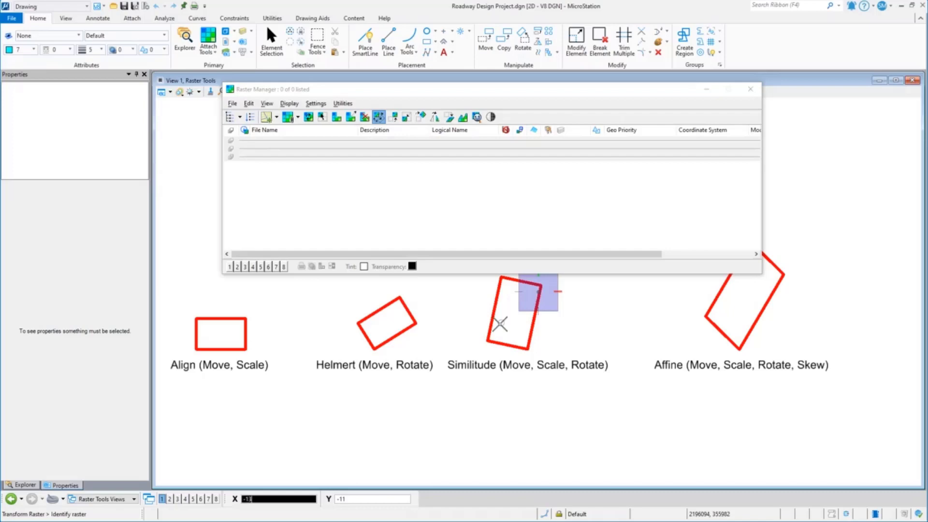
# Step: Choose File > Attach > Raster in the Raster Manager to attach an image file
pyautogui.click(233, 103)
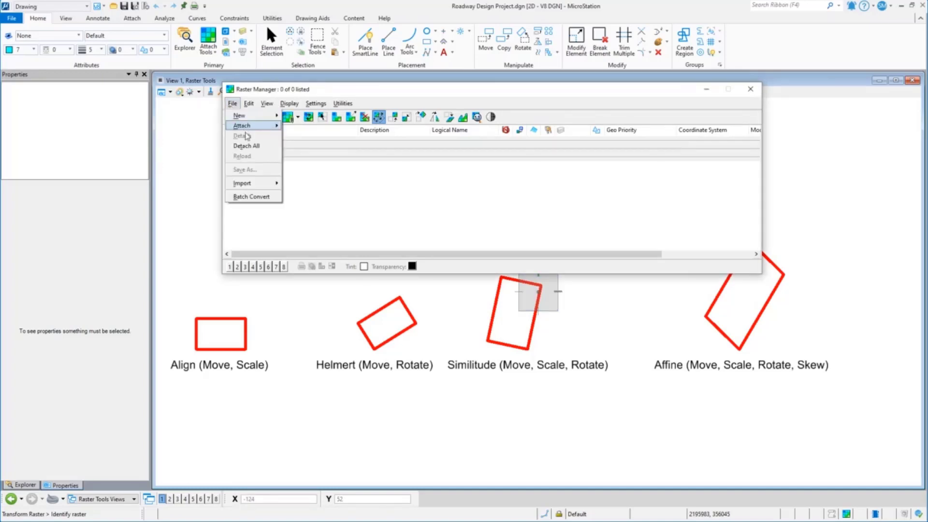
pyautogui.moveTo(242, 126)
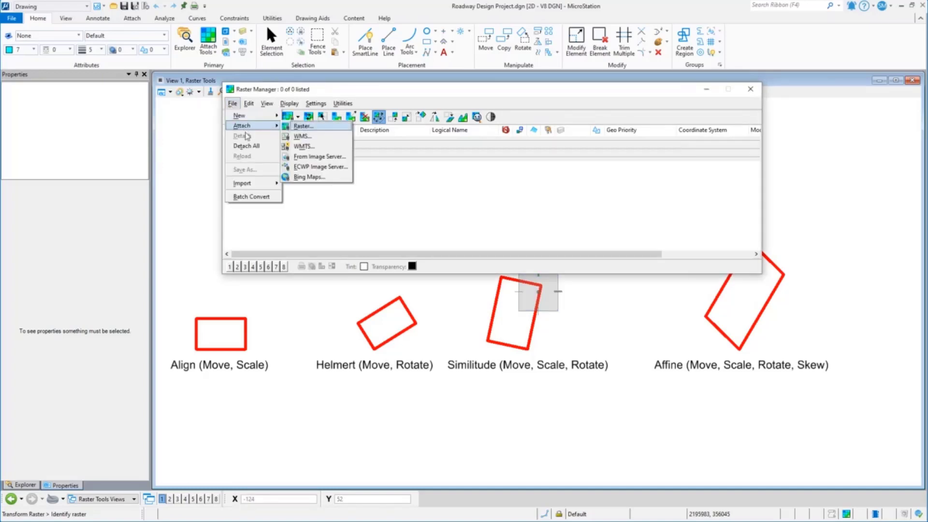
pyautogui.click(310, 126)
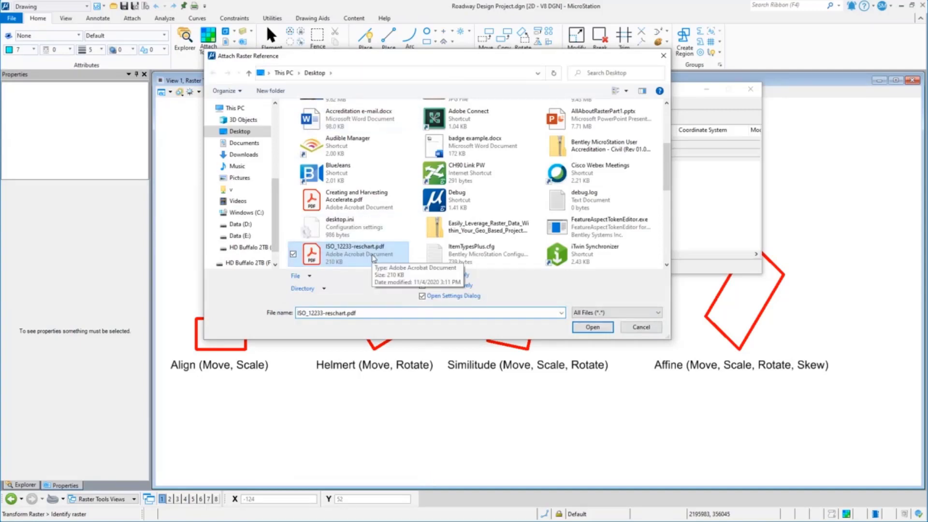
# Step: Keep the All Files (*.*) filter and open ISO_12233-reschart.pdf from the Desktop
pyautogui.click(623, 313)
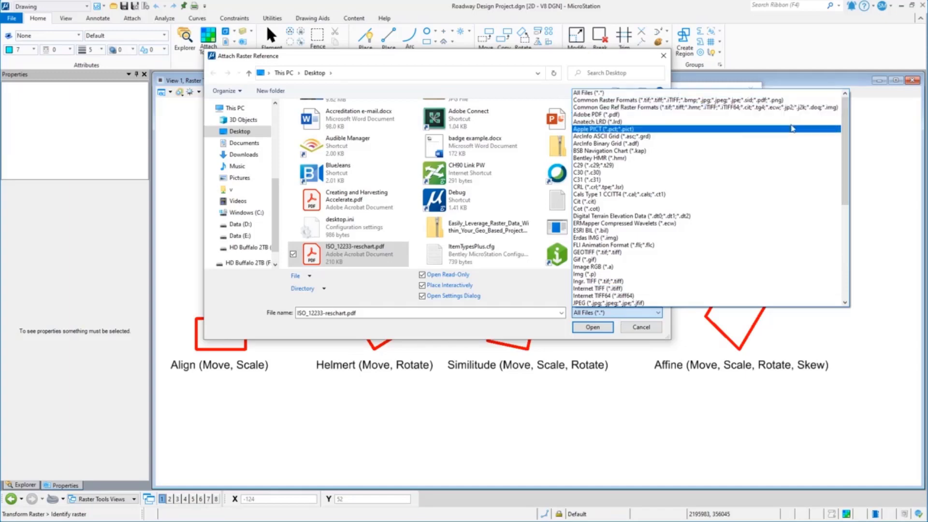
pyautogui.moveTo(849, 135); pyautogui.dragTo(834, 140)
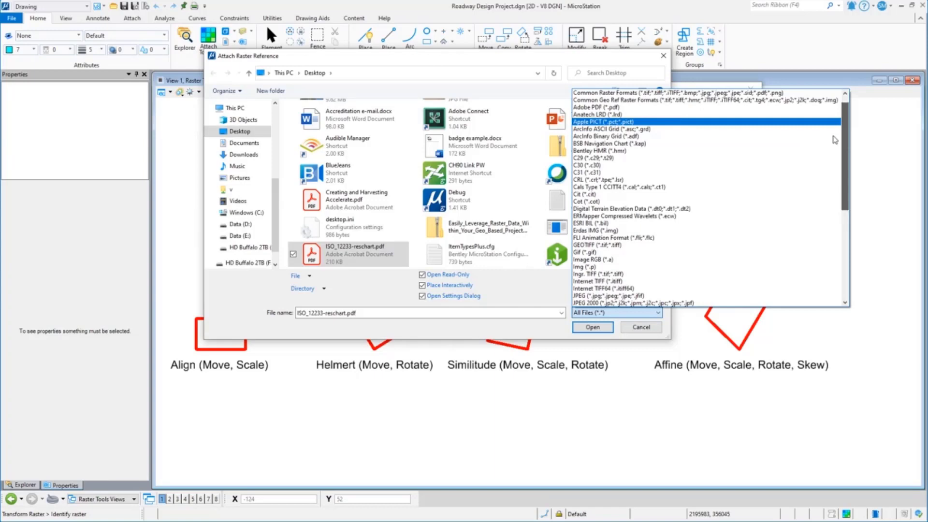
pyautogui.click(428, 302)
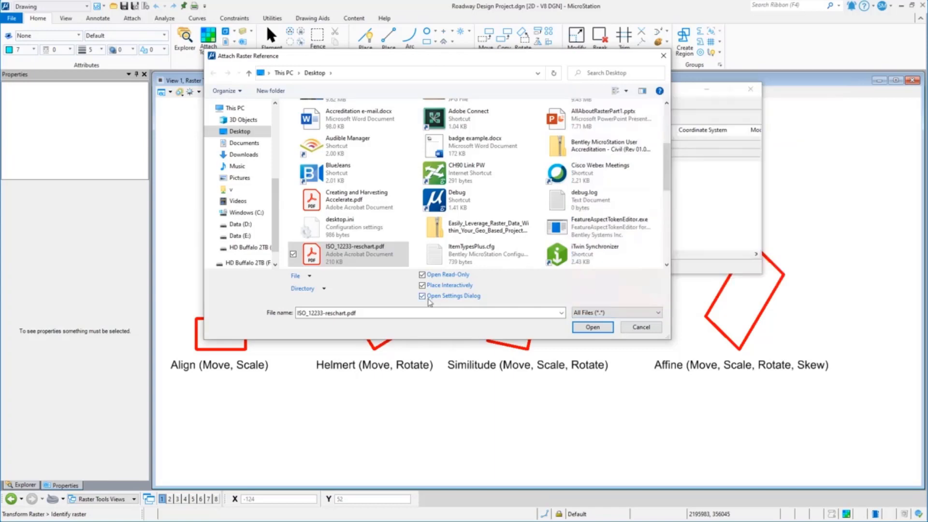
pyautogui.click(591, 327)
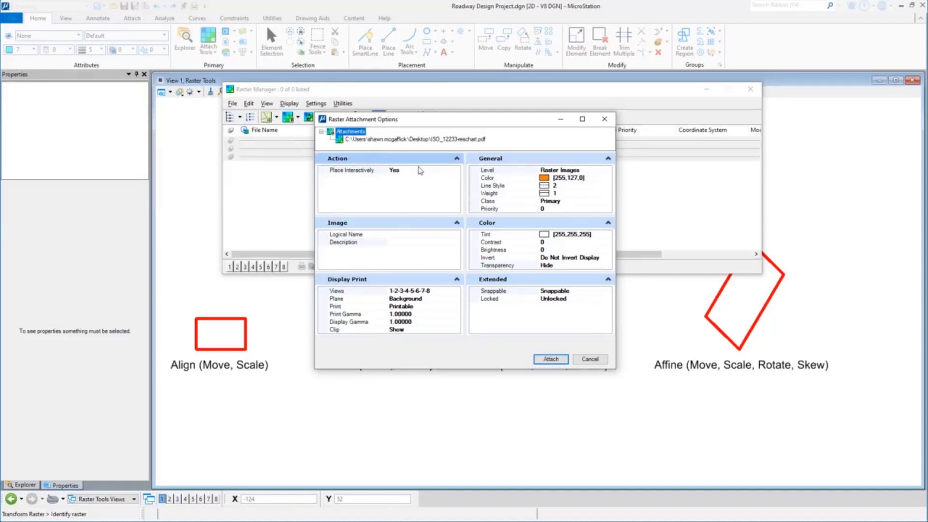
# Step: Keep Place Interactively at Yes, set logical name TEST and description Test Pattern, then attach
pyautogui.click(454, 173)
pyautogui.click(456, 172)
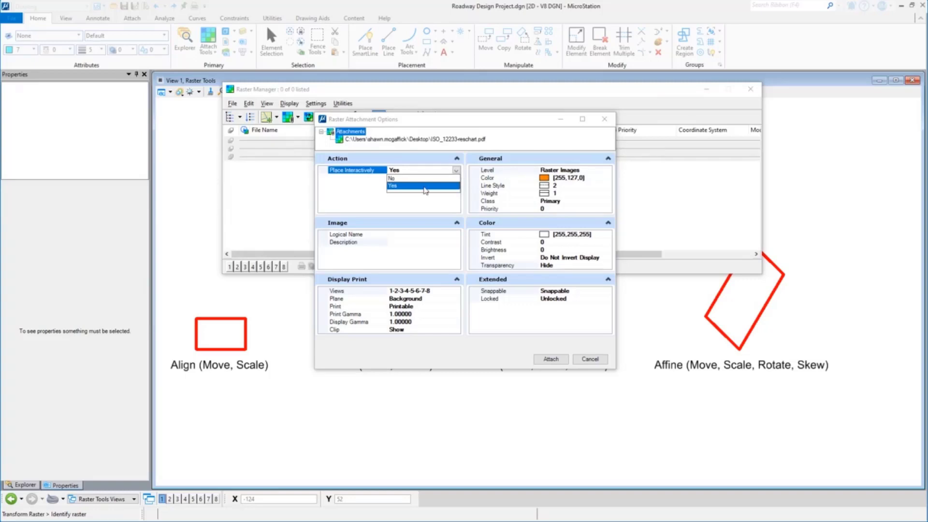
pyautogui.click(408, 188)
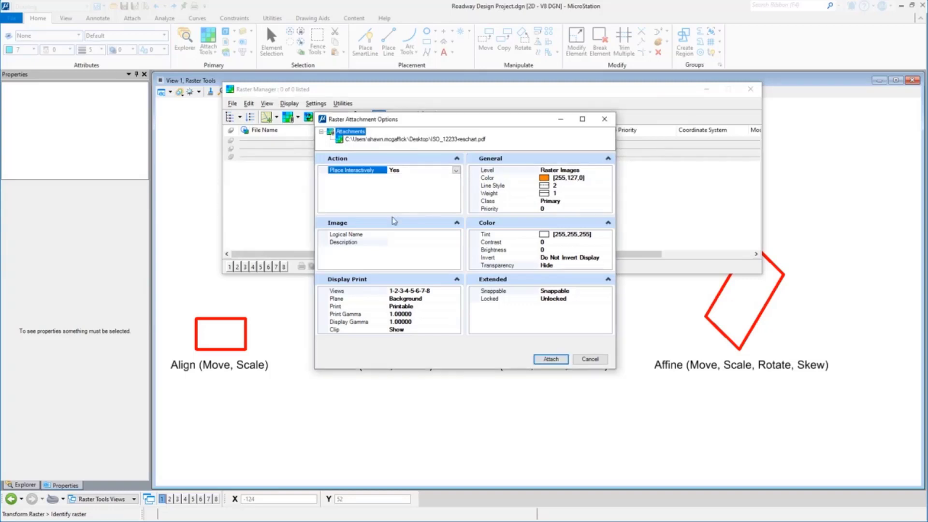
pyautogui.click(396, 235)
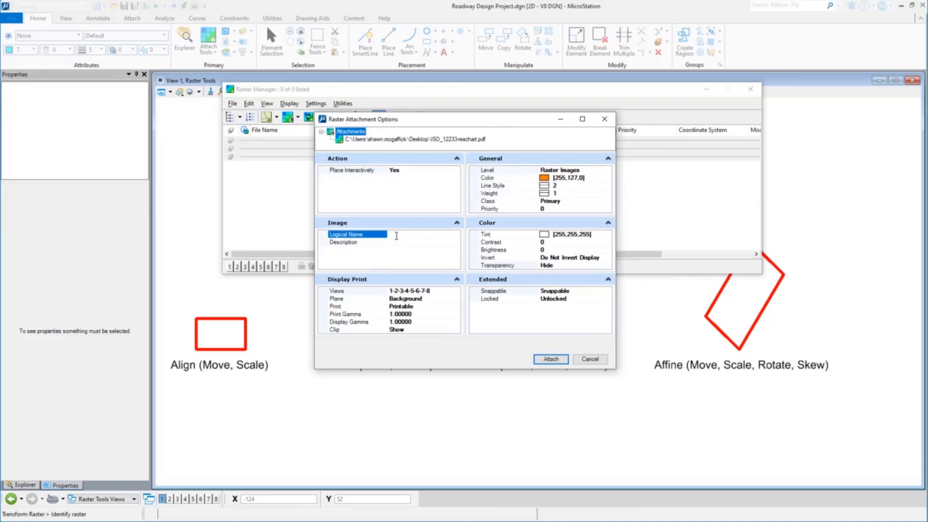
pyautogui.write('TEST')
pyautogui.press('Tab')
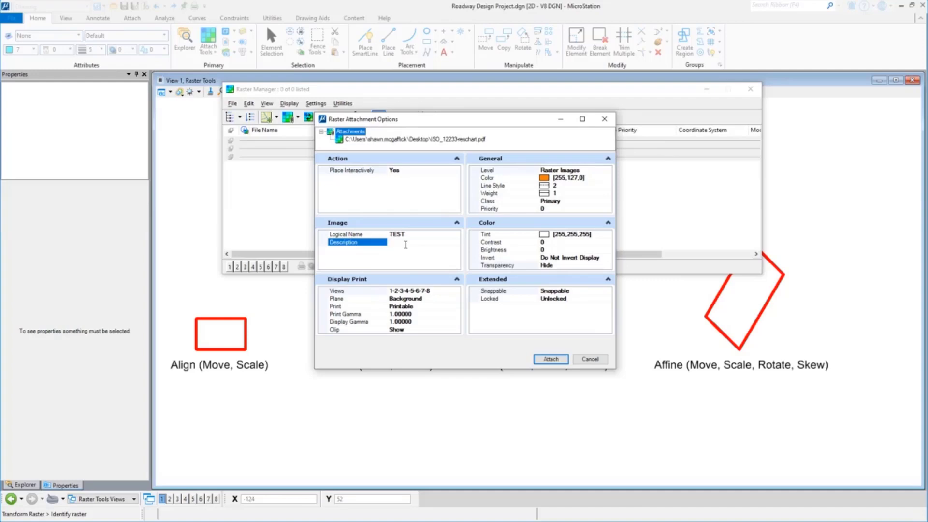
pyautogui.write('Test Pattern')
pyautogui.press('Tab')
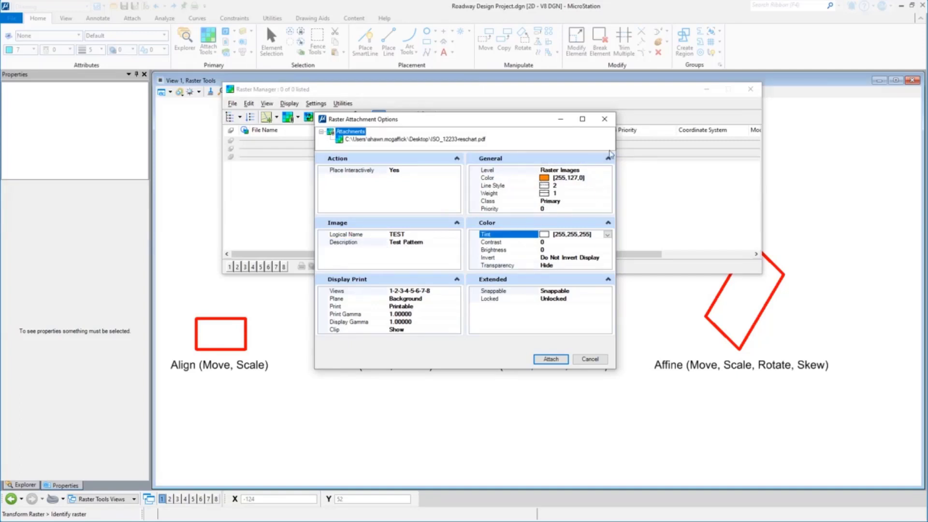
pyautogui.click(547, 360)
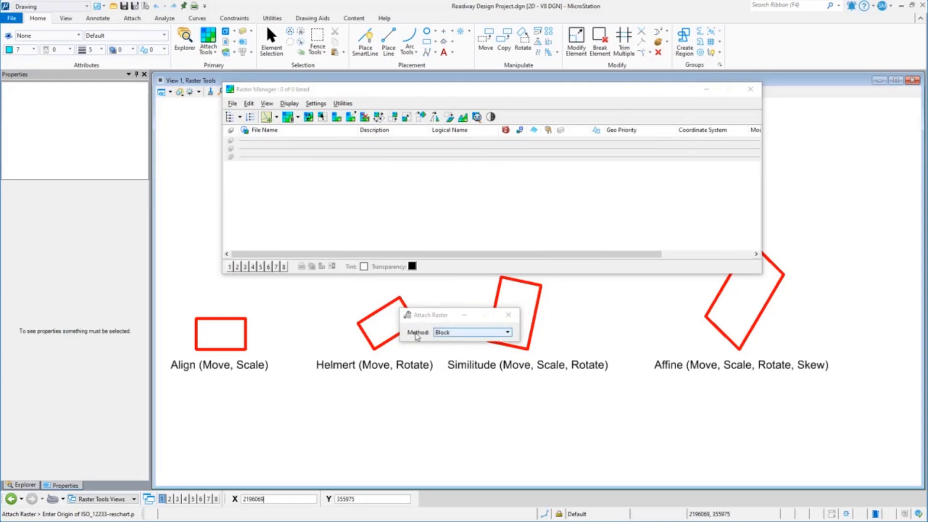
# Step: Place the chart by Block method, from below the Align rectangle to the opposite corner
pyautogui.click(461, 334)
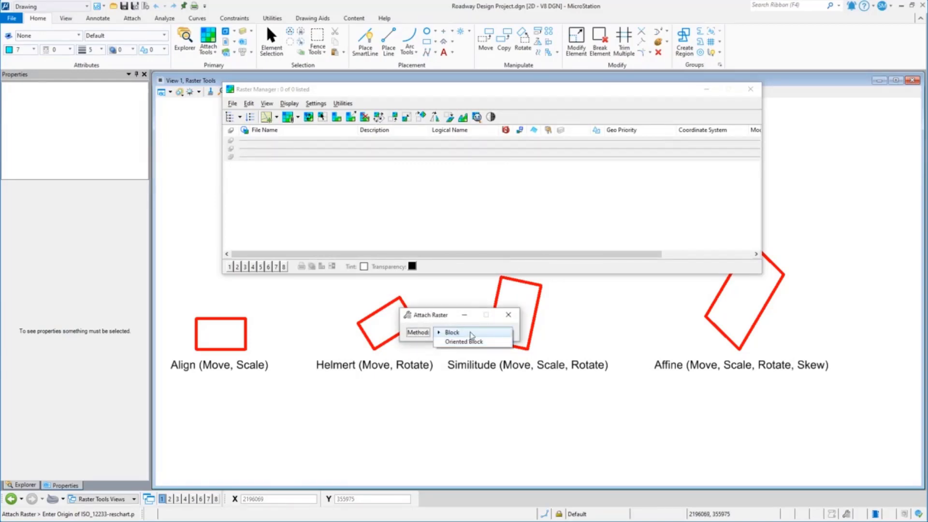
pyautogui.click(471, 333)
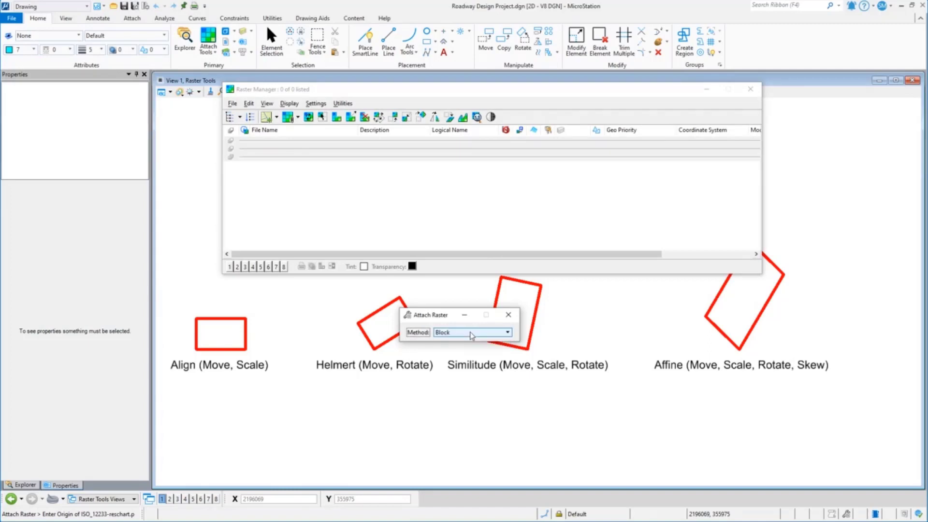
pyautogui.click(229, 468)
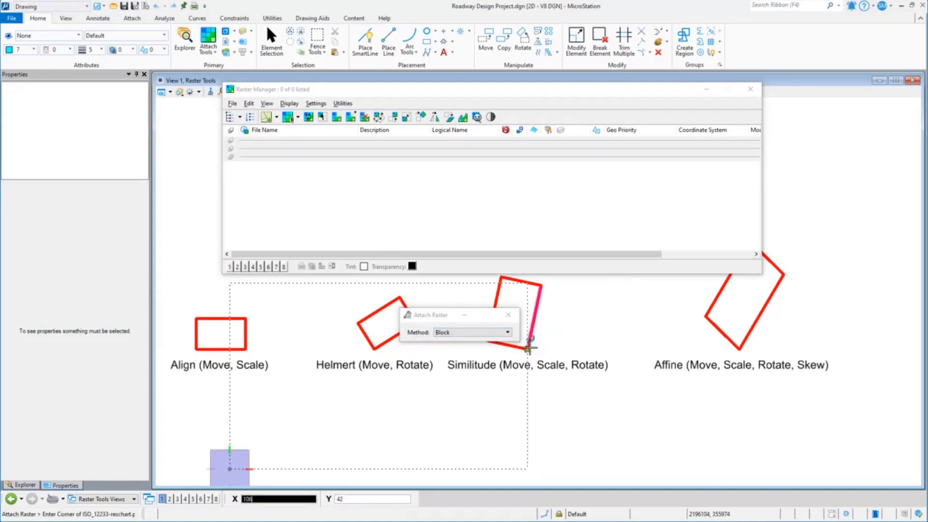
pyautogui.click(521, 359)
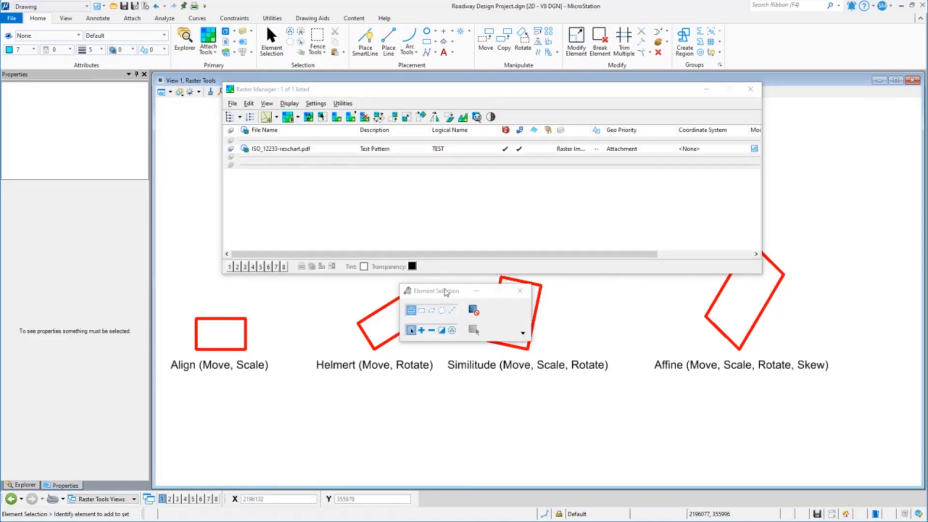
# Step: Move the Element Selection dialog aside and zoom out and back in to reveal the chart
pyautogui.moveTo(445, 291); pyautogui.dragTo(695, 280)
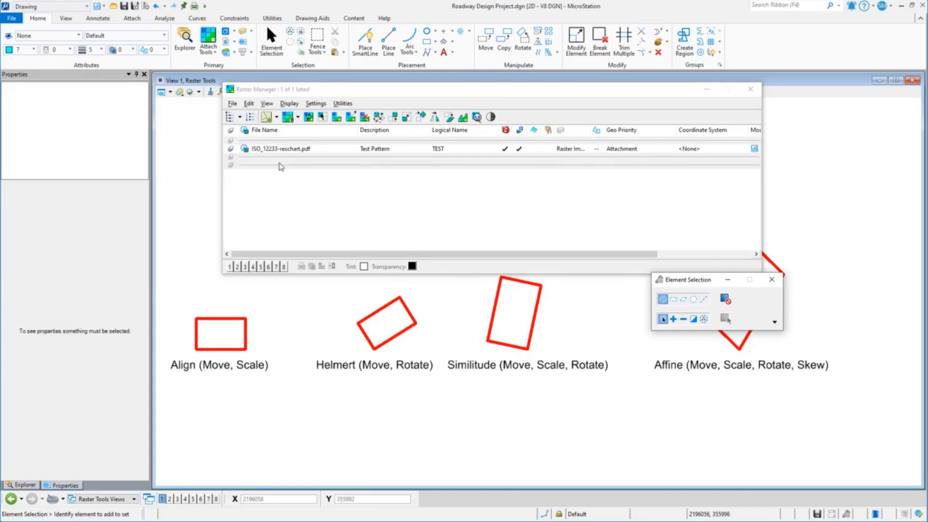
pyautogui.scroll(-2, 345, 394)
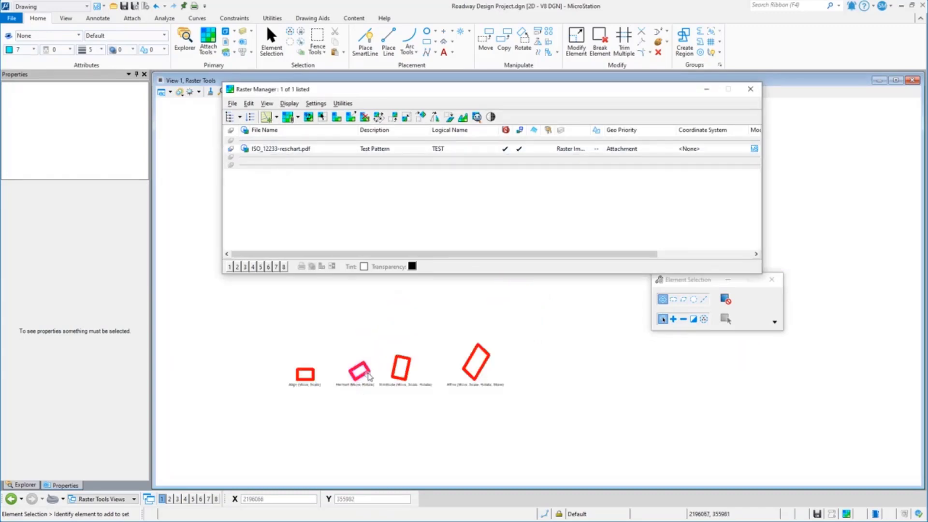
pyautogui.scroll(2, 350, 393)
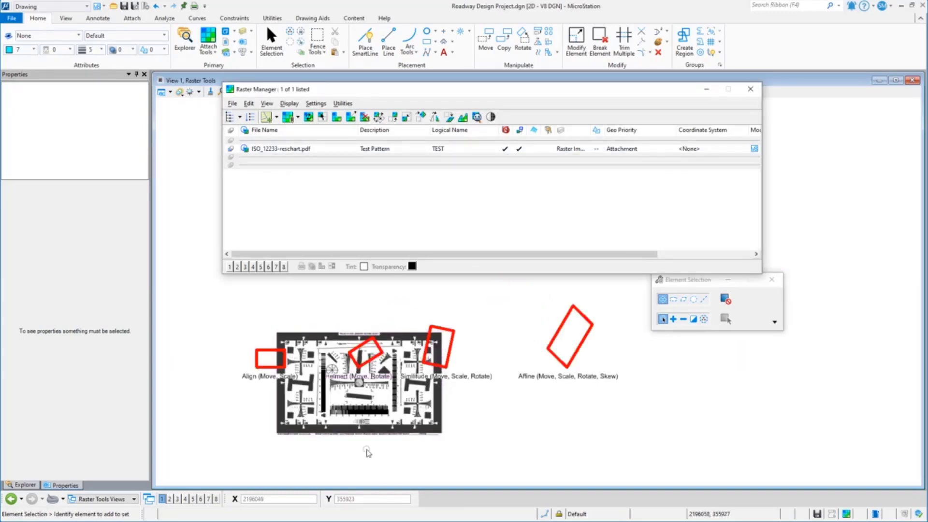